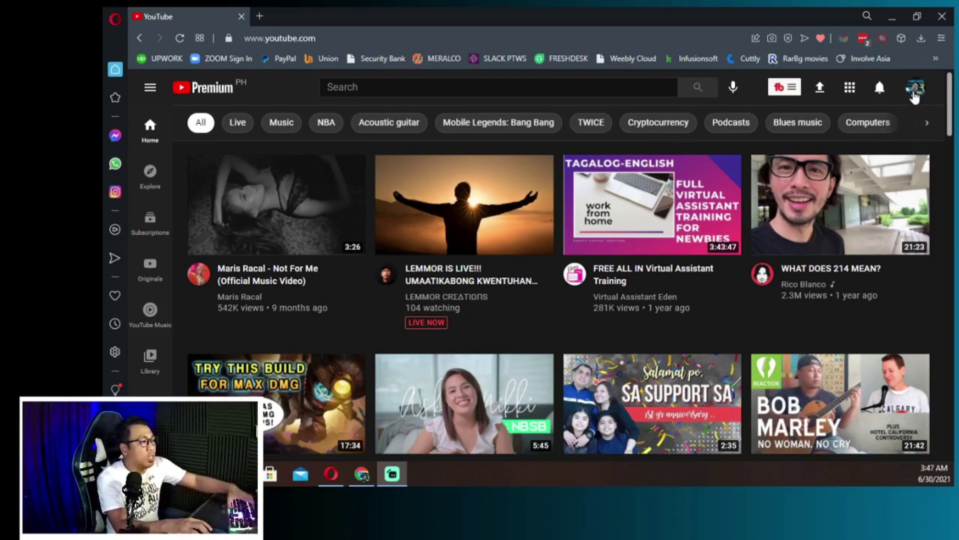
Open YouTube Studio for the channel and bring up the expanded report of its analytics overview
left_click(914, 95)
left_click(873, 202)
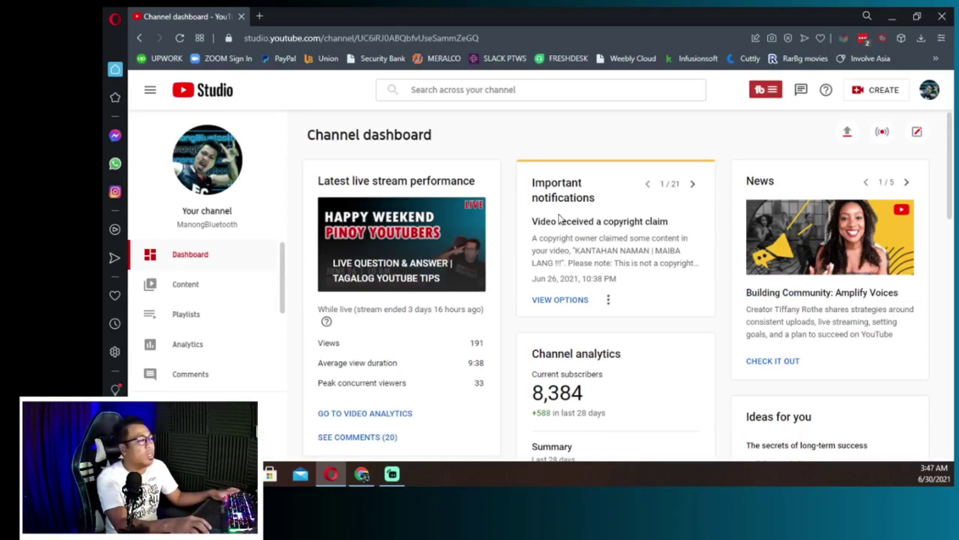
left_click(220, 350)
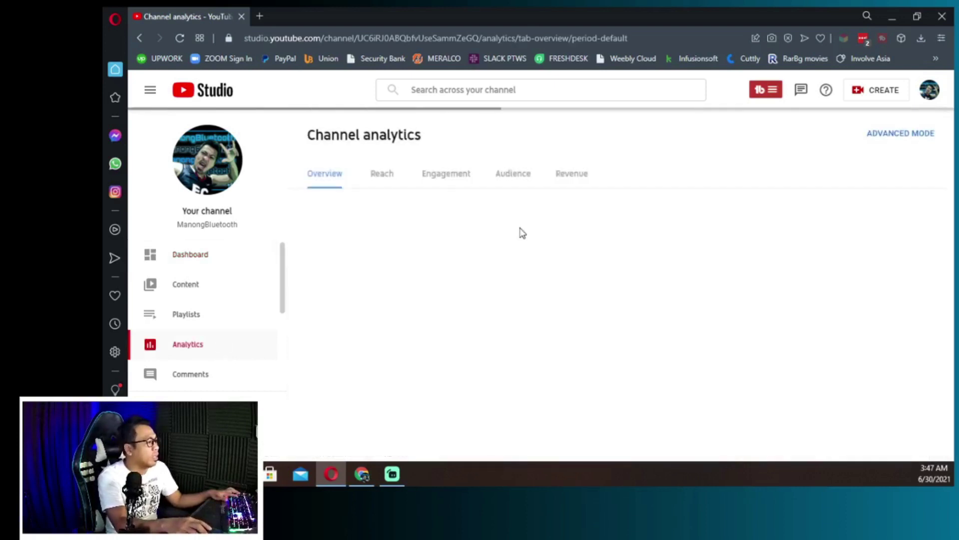
scroll(510, 249, "down", 2)
scroll(510, 248, "down", 1)
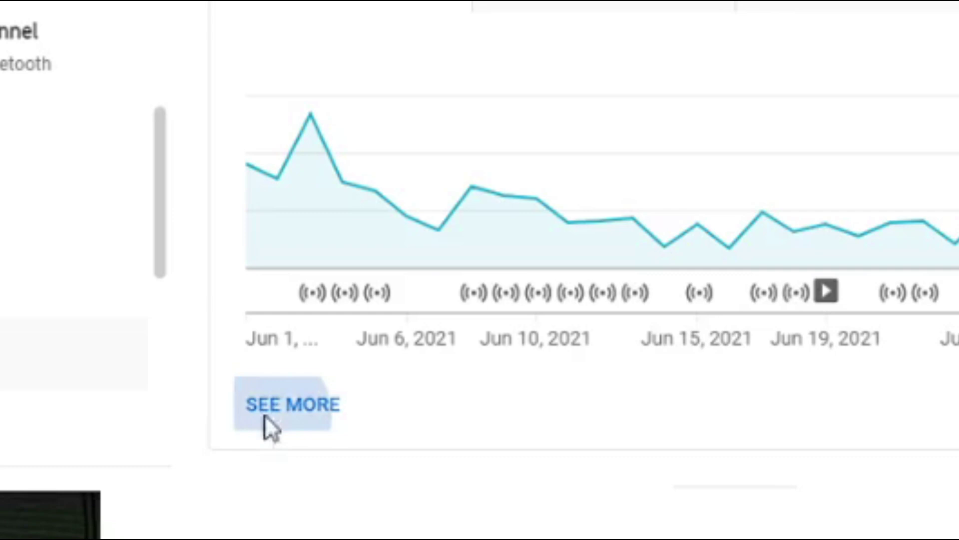
left_click(327, 374)
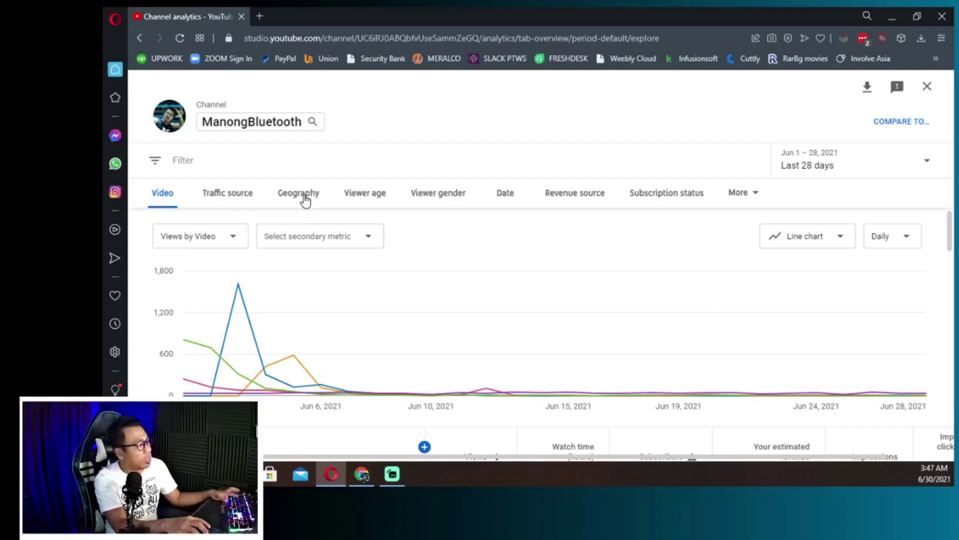
Break the report down by geography and add Your estimated revenue as the secondary metric
left_click(305, 200)
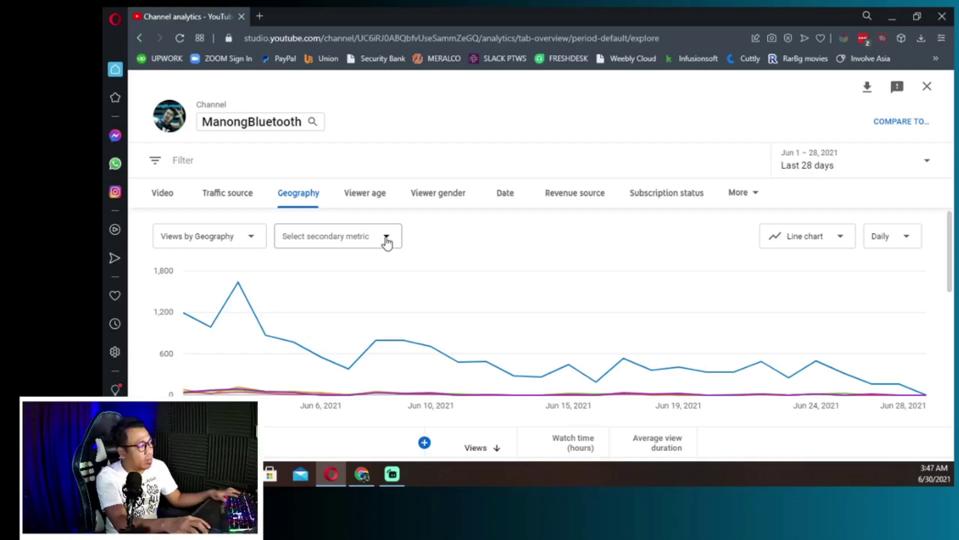
left_click(475, 324)
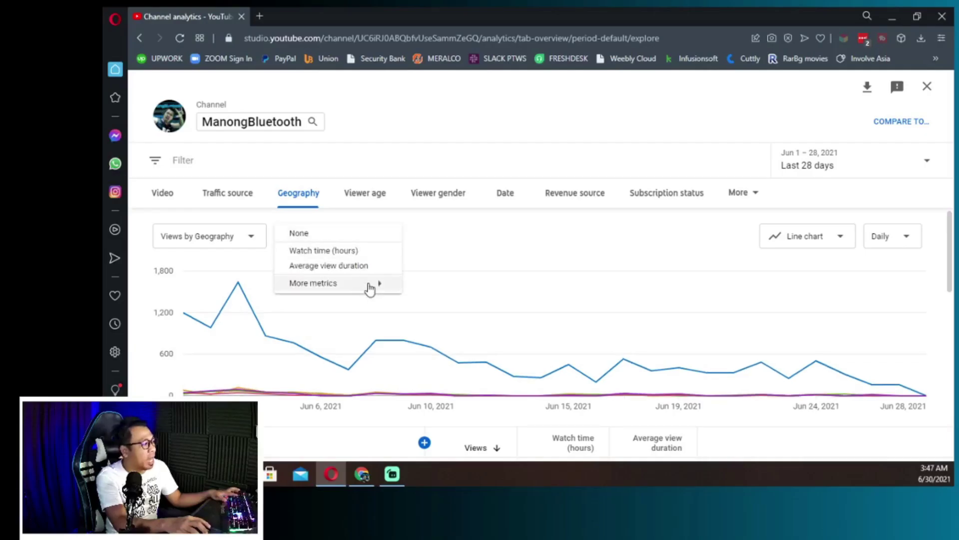
mouse_move(370, 288)
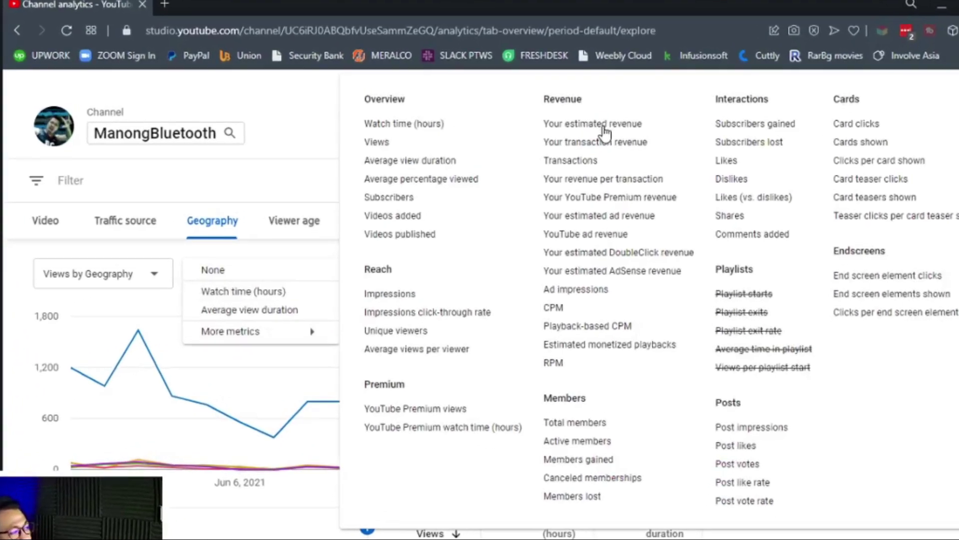
left_click(604, 125)
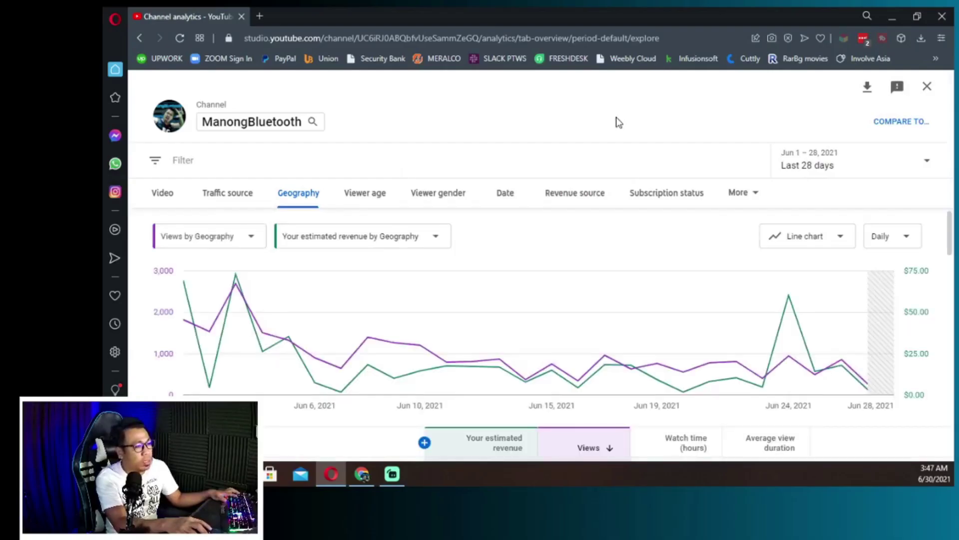
Set the report period to June and examine the estimated revenue per country in the geography table
left_click(894, 164)
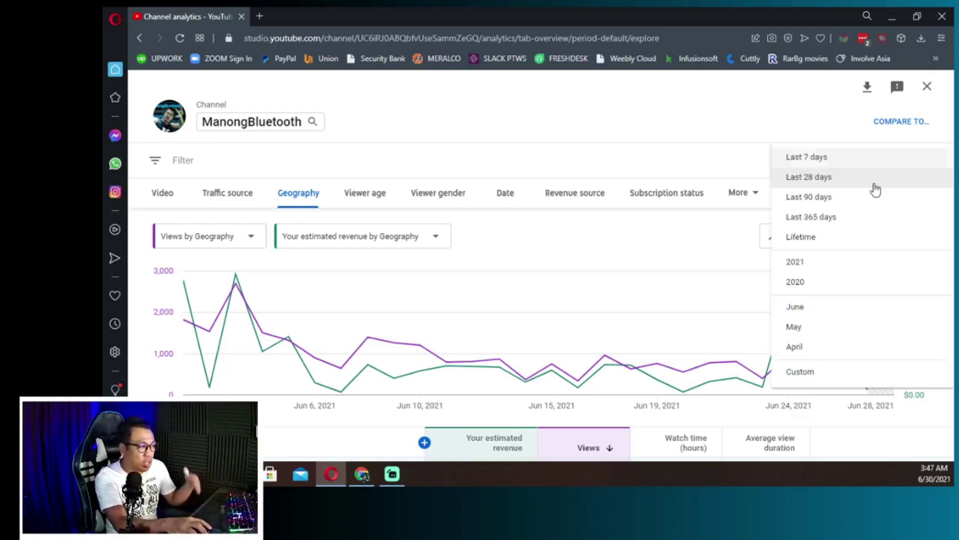
left_click(846, 312)
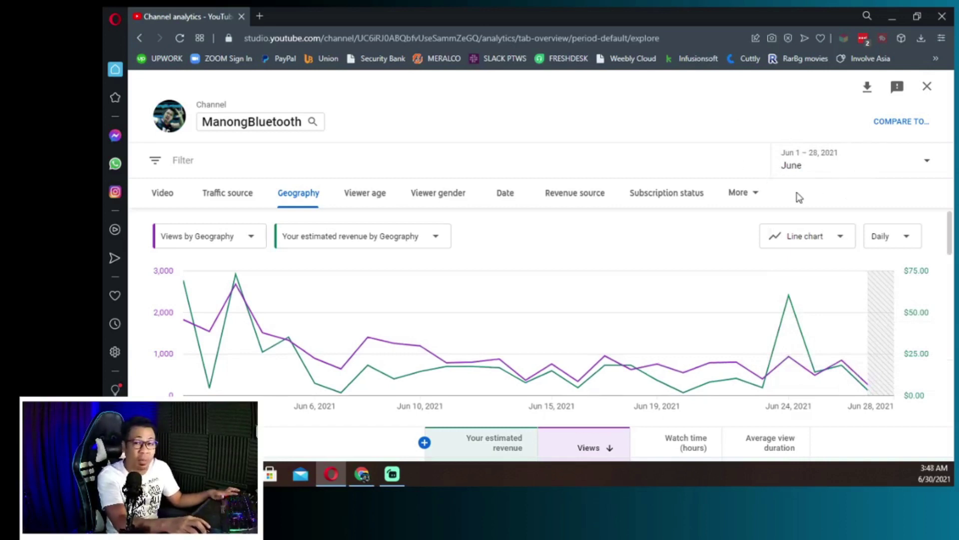
scroll(265, 230, "down", 3)
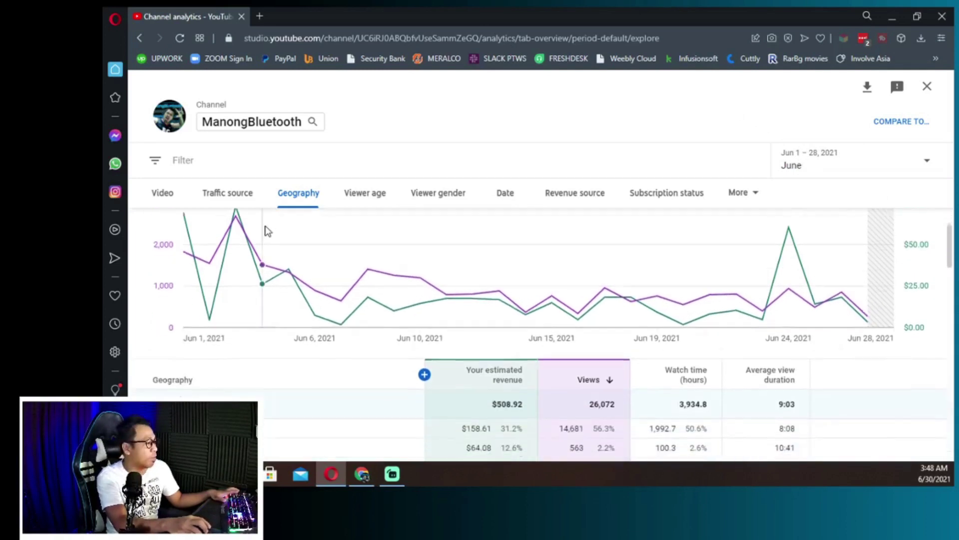
scroll(299, 243, "down", 1)
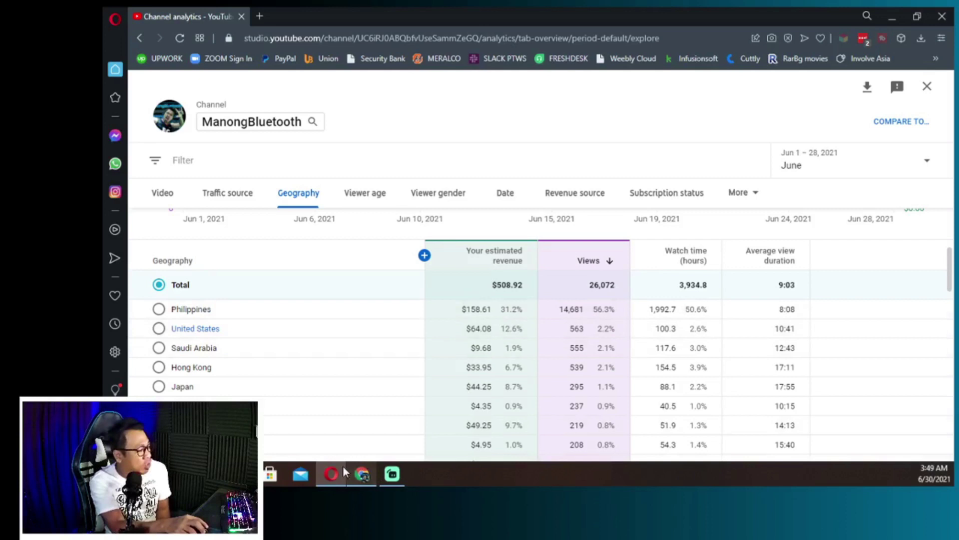
Switch to the AdSense Manage tax info page in Chrome, maximize the window and review the Other copyright withholding rate
left_click(362, 473)
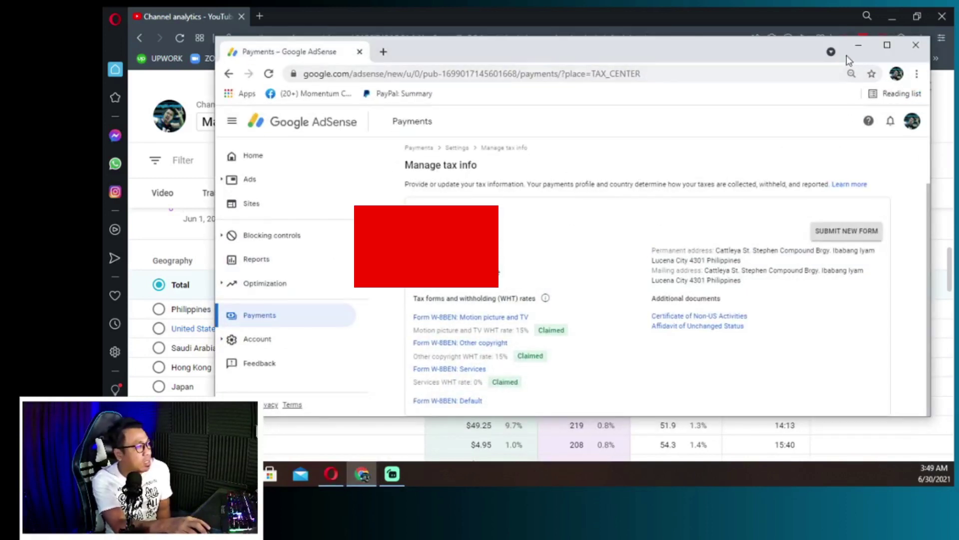
left_click(888, 46)
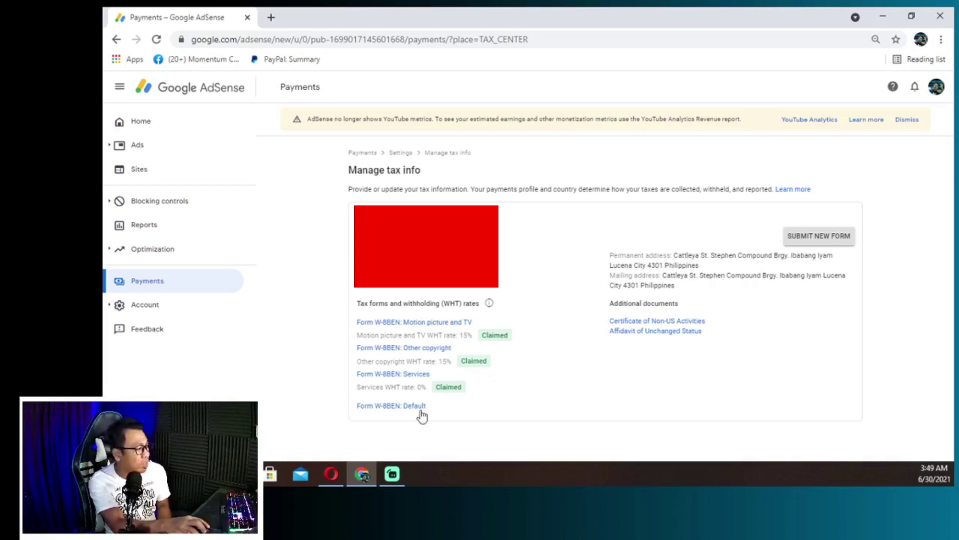
left_click_drag(355, 364, 413, 364)
left_click(426, 360)
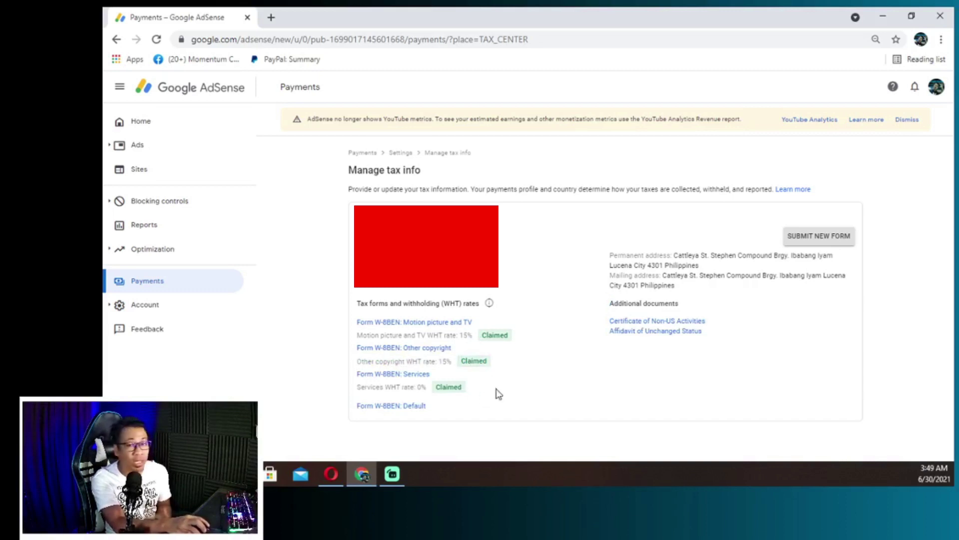
left_click_drag(351, 346, 400, 349)
left_click(372, 348)
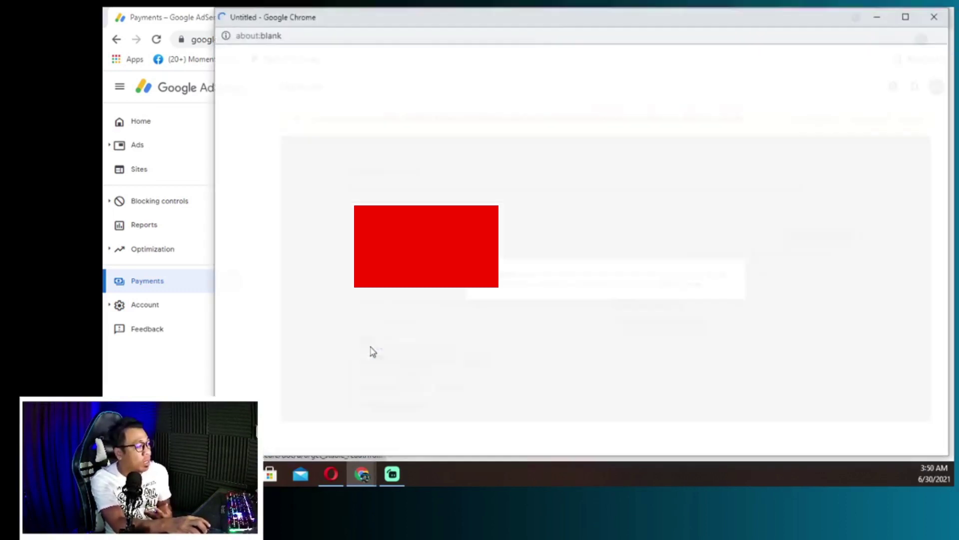
left_click(934, 17)
left_click(522, 371)
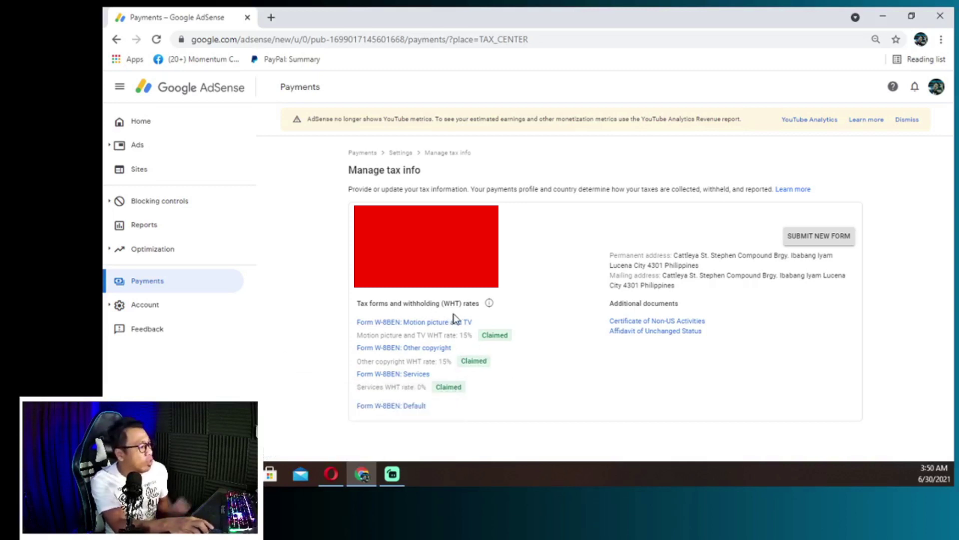
Examine the claimed withholding rates for Services and for Motion picture and TV in the tax info
left_click_drag(476, 388, 360, 387)
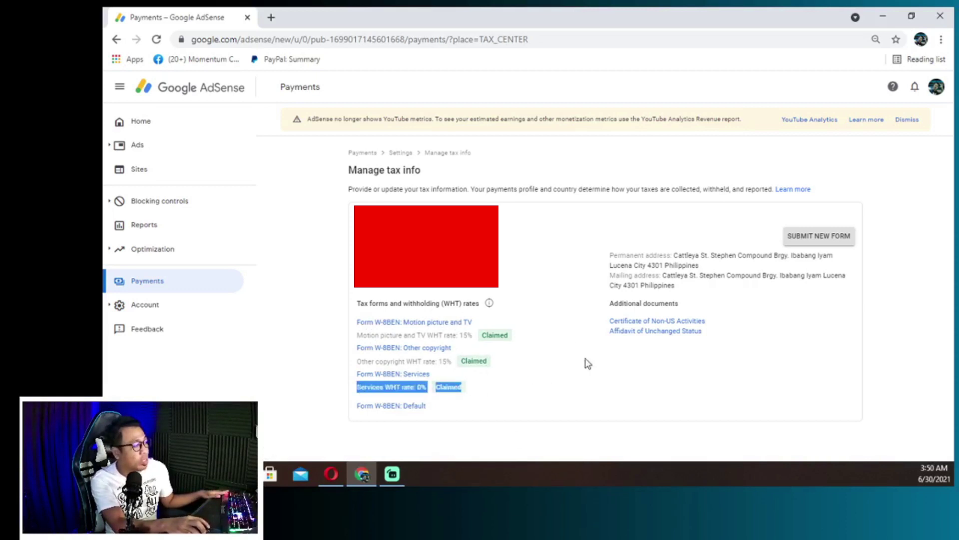
left_click(565, 385)
left_click_drag(528, 340, 530, 316)
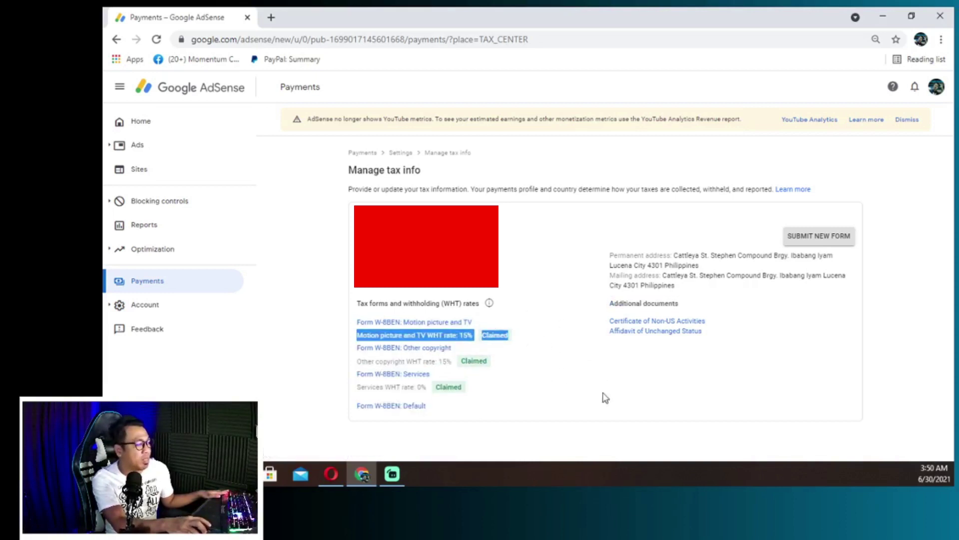
left_click(352, 362)
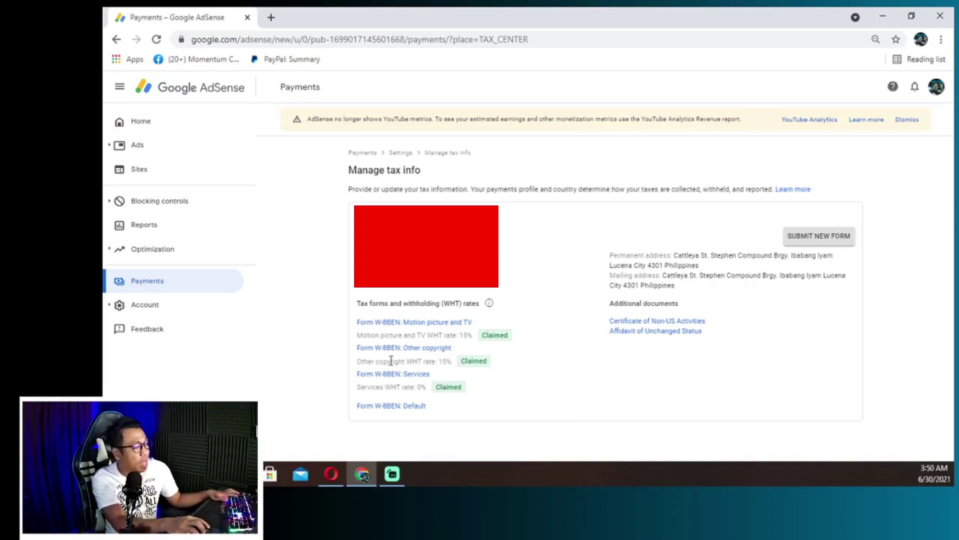
Calculate the withholding on the June United States revenue as 64.08 × 0.15 in Calculator, checking the amount against the geography report in Opera
left_click(331, 474)
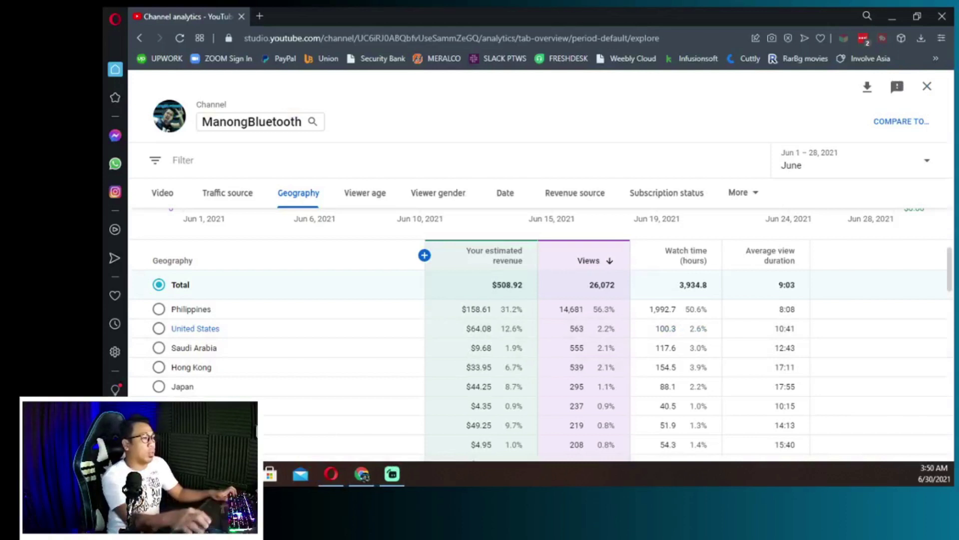
key("XF86Calculator")
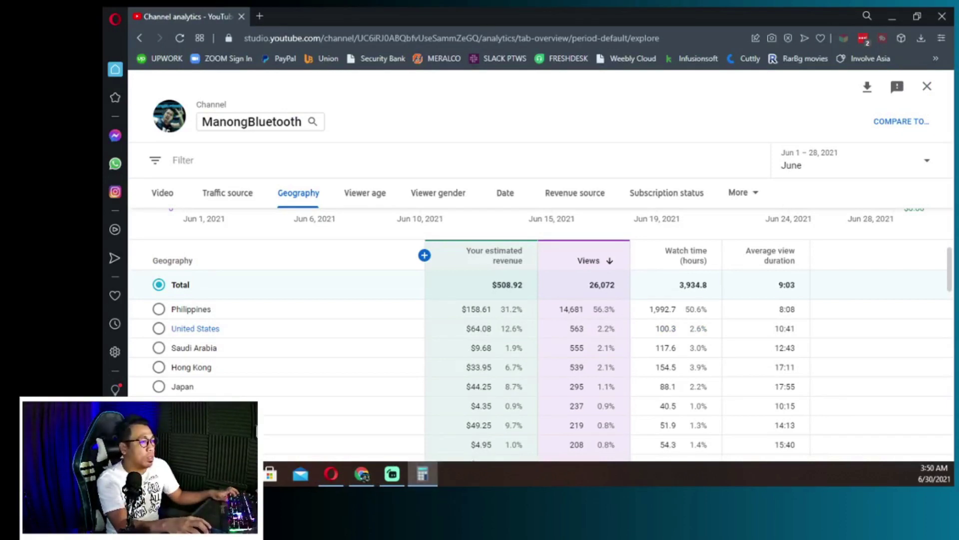
left_click_drag(763, 85, 470, 57)
type("64.")
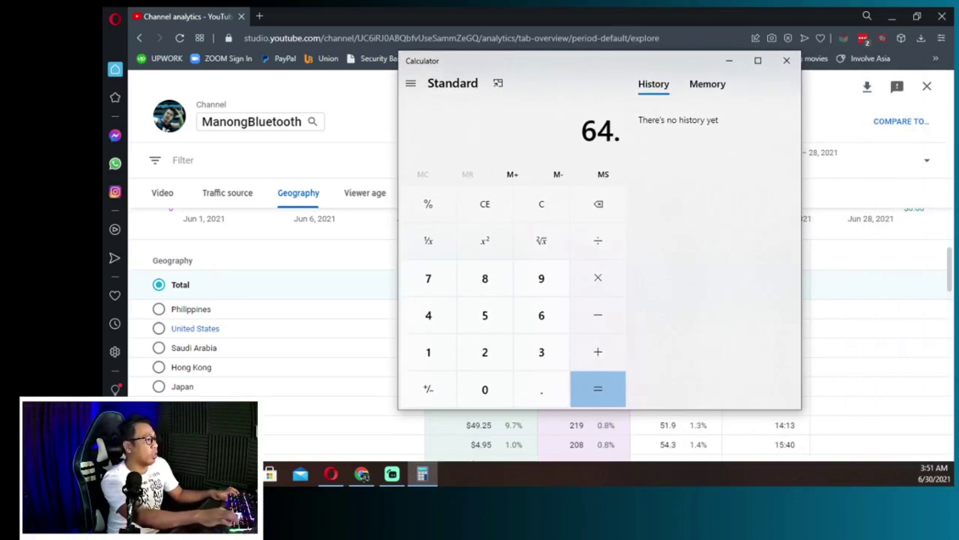
type("08*0.15")
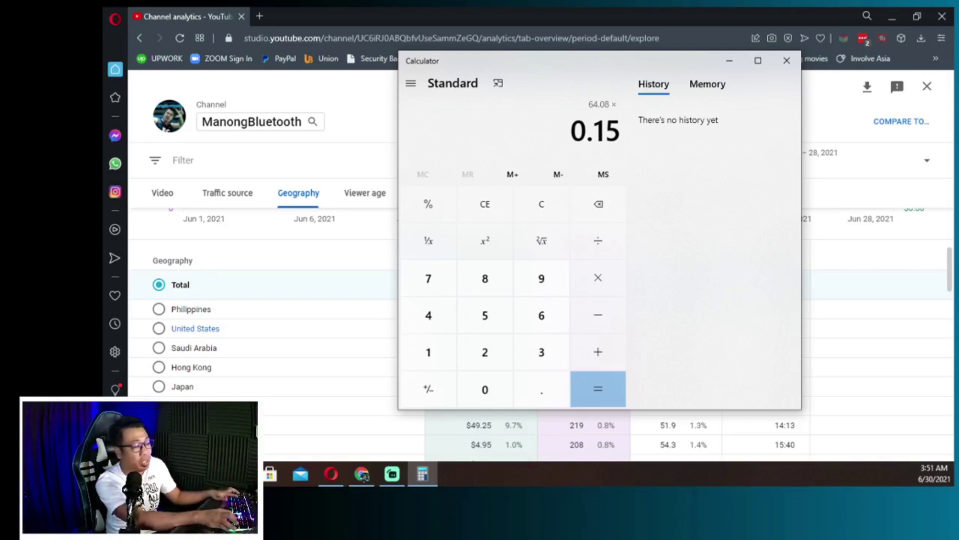
key("Return")
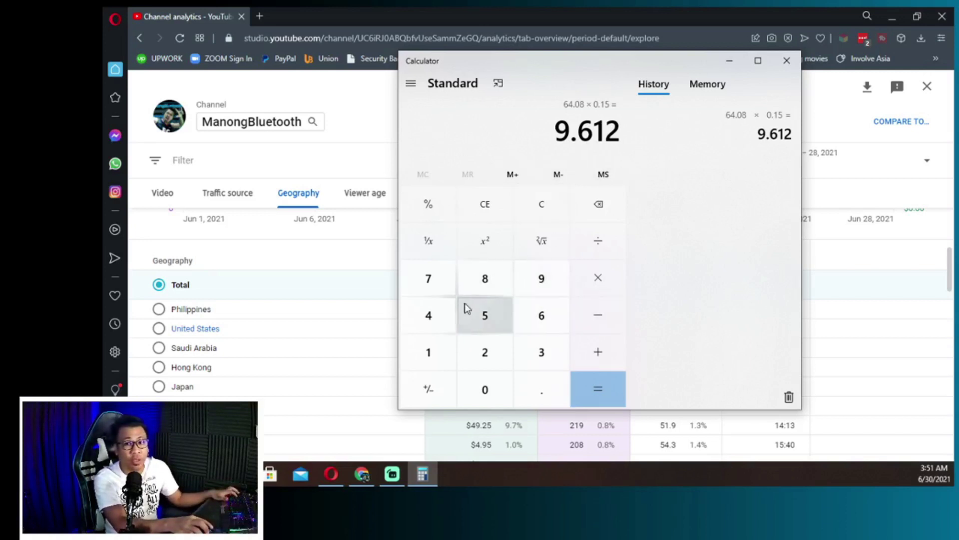
left_click(602, 23)
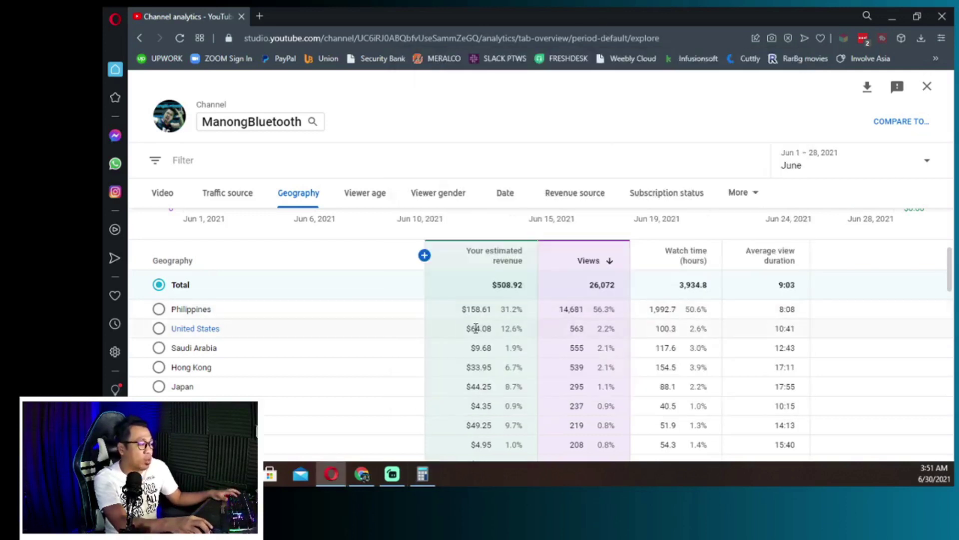
key("alt+Tab")
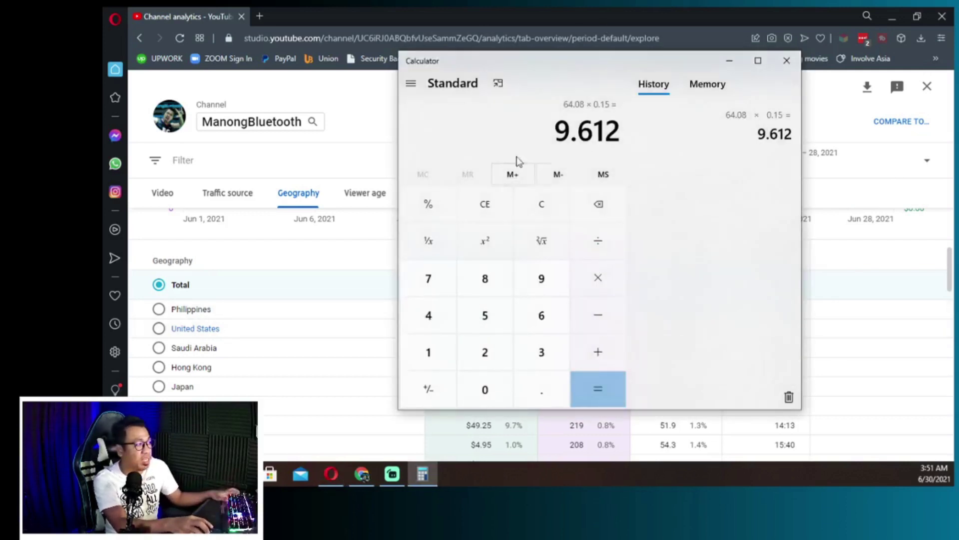